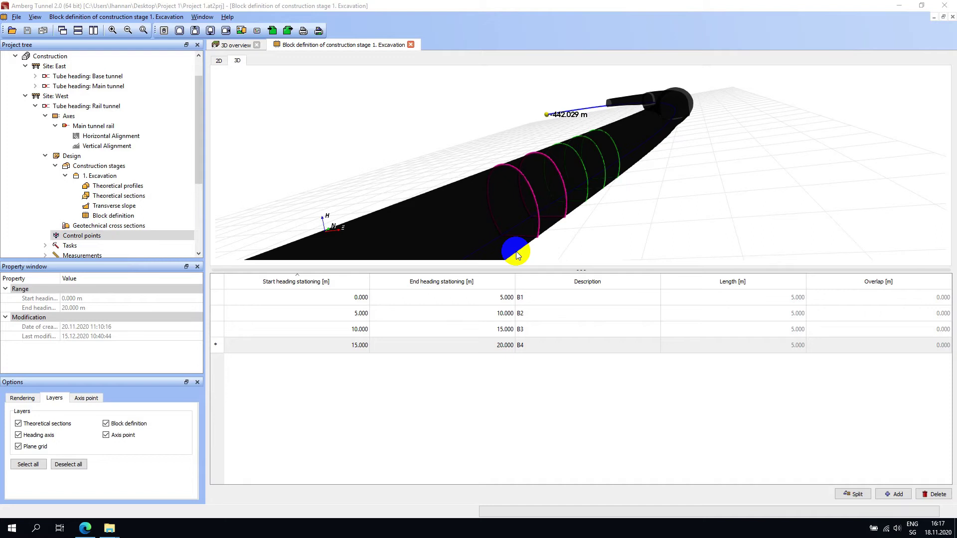
Browse the Base and Rail tunnel headings, then open the Rail tunnel's Control points editor
{"action": "left_click", "coordinate": [89, 236]}
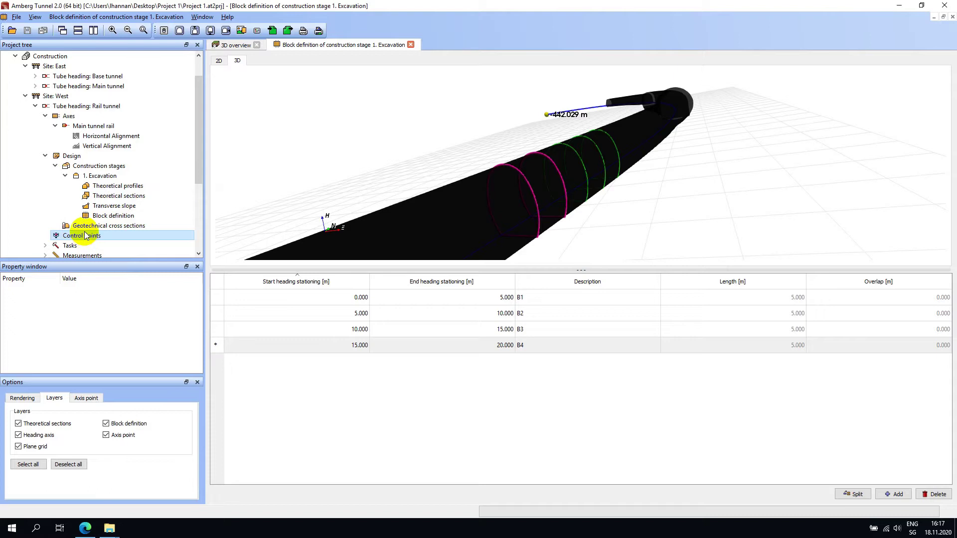
{"action": "left_click", "coordinate": [76, 106]}
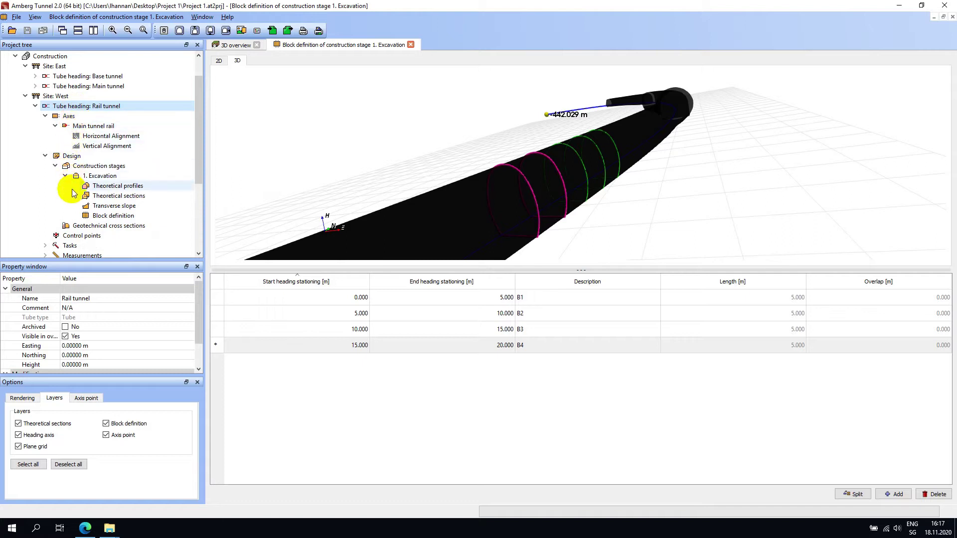
{"action": "left_click", "coordinate": [70, 237]}
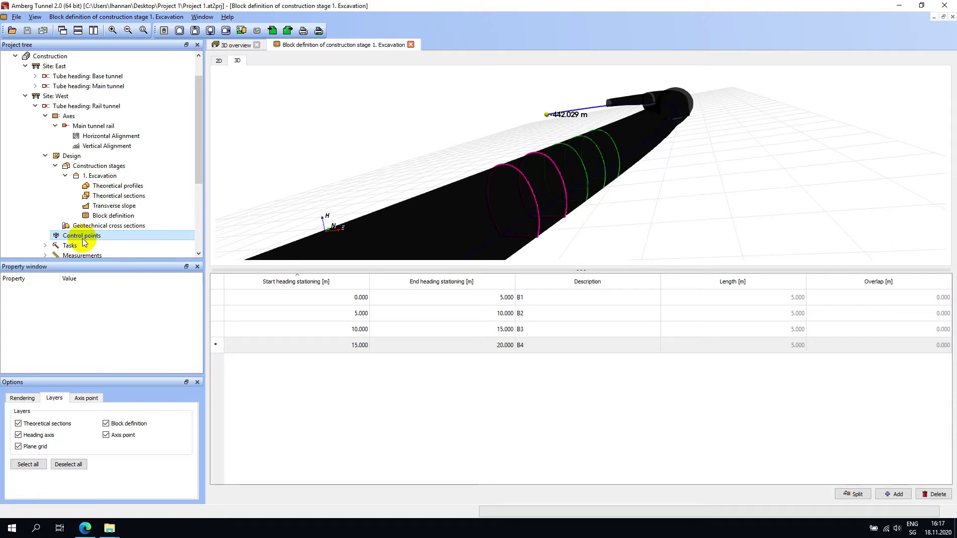
{"action": "left_click", "coordinate": [82, 107]}
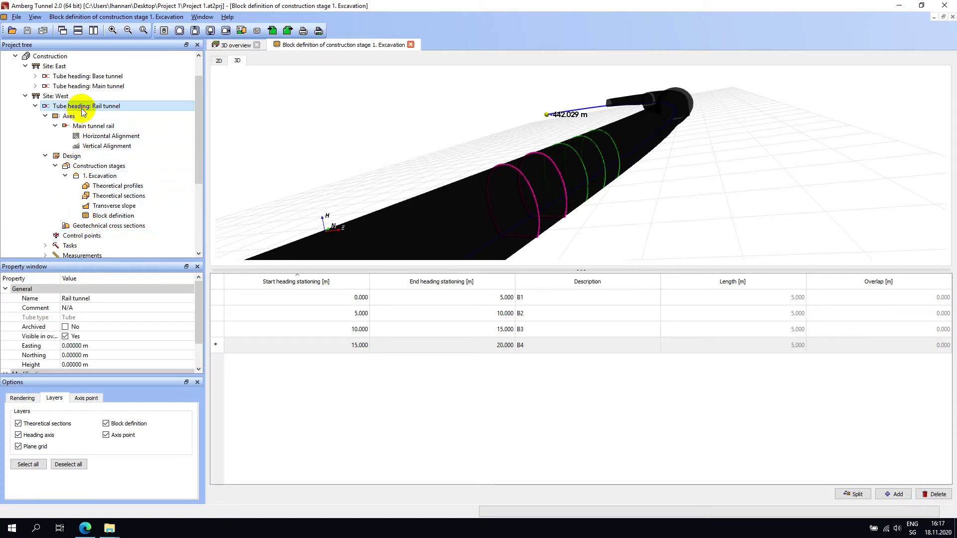
{"action": "left_click", "coordinate": [83, 77]}
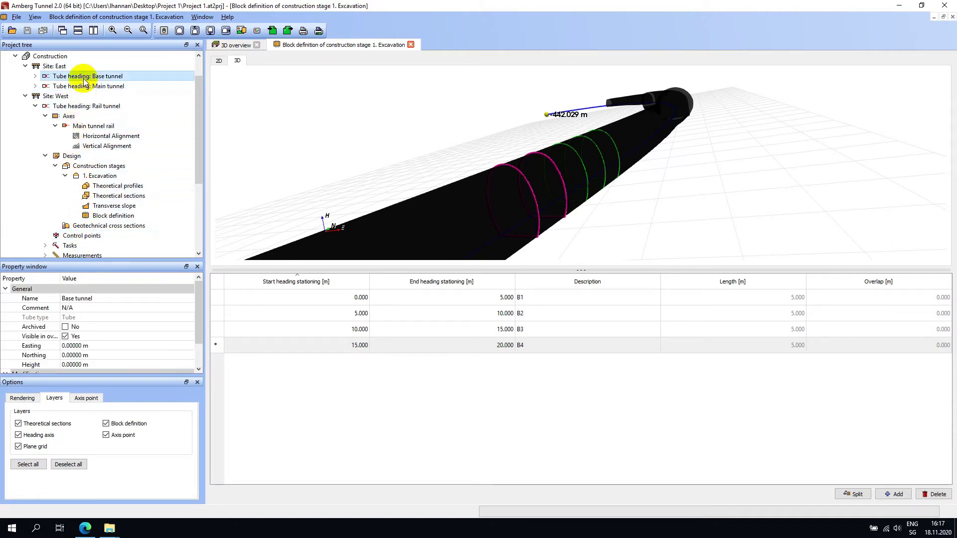
{"action": "left_click", "coordinate": [78, 237]}
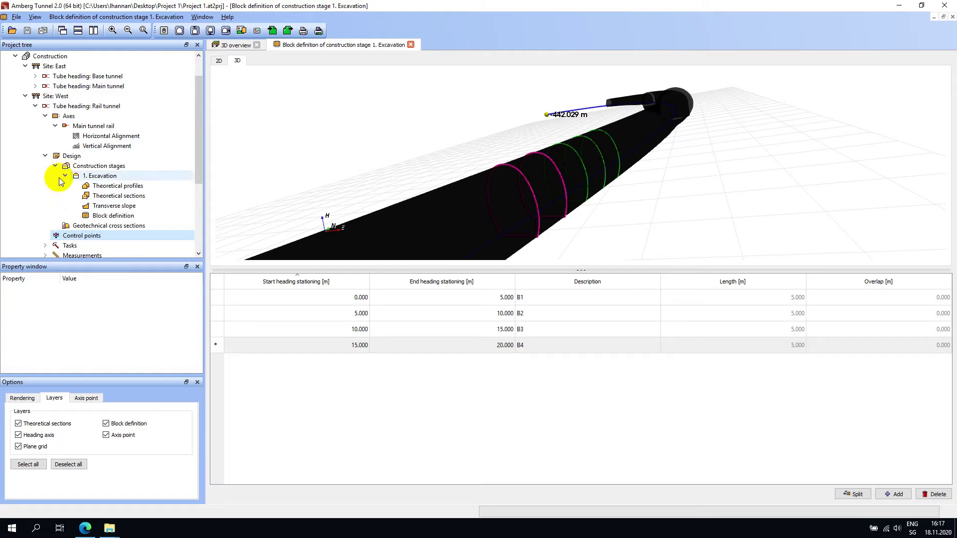
{"action": "left_click", "coordinate": [81, 235]}
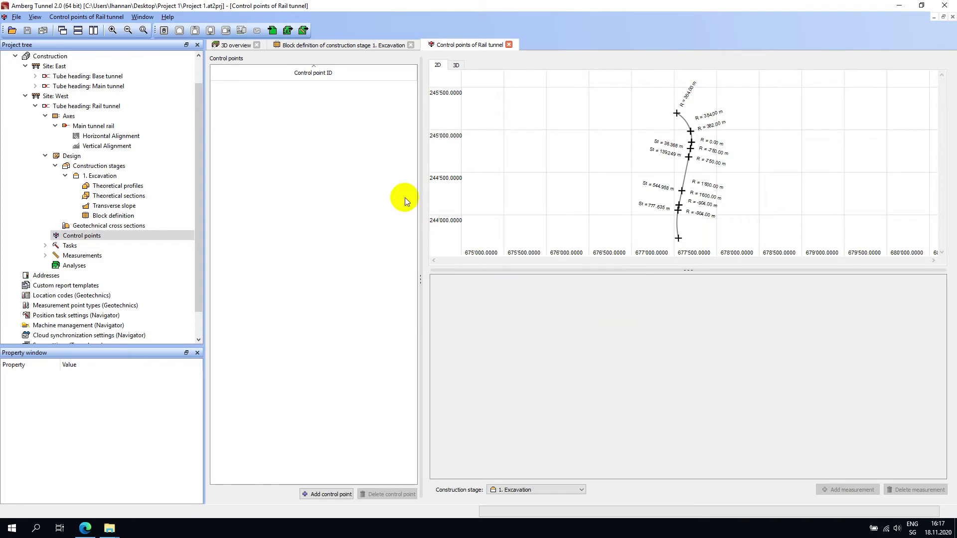
Start the Import from file wizard for measurement data
{"action": "left_click", "coordinate": [272, 32]}
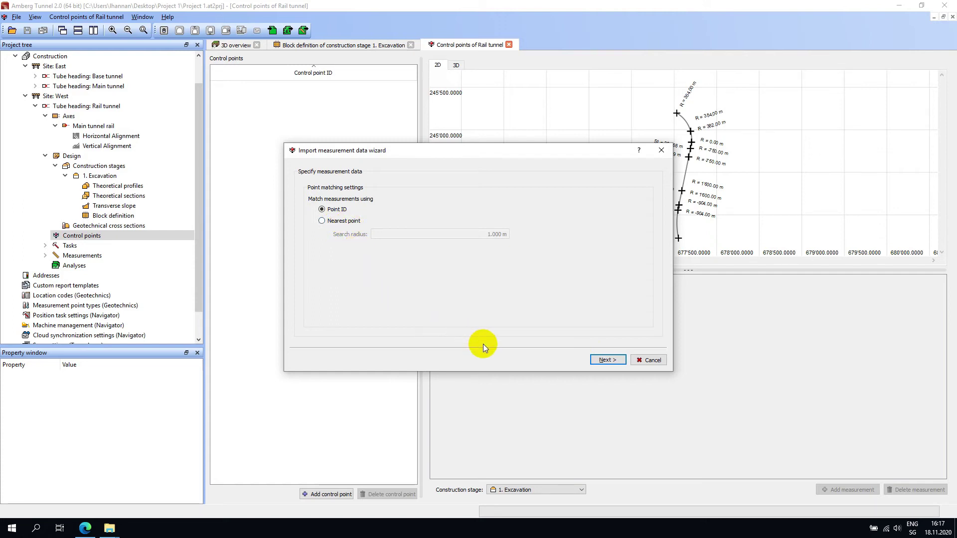
Keep Point ID matching and open Control Points 2004.TXT with All supported files selected
{"action": "left_click", "coordinate": [604, 360]}
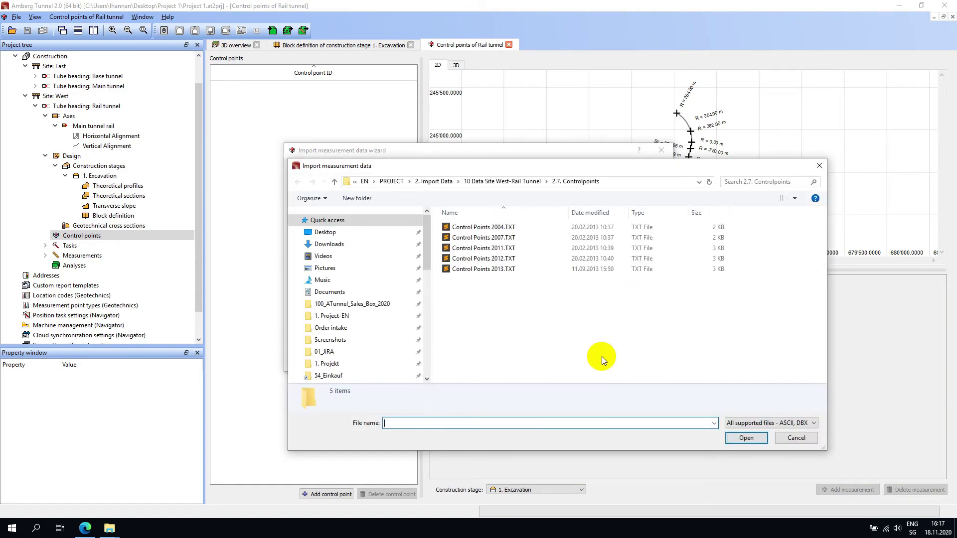
{"action": "left_click", "coordinate": [487, 229]}
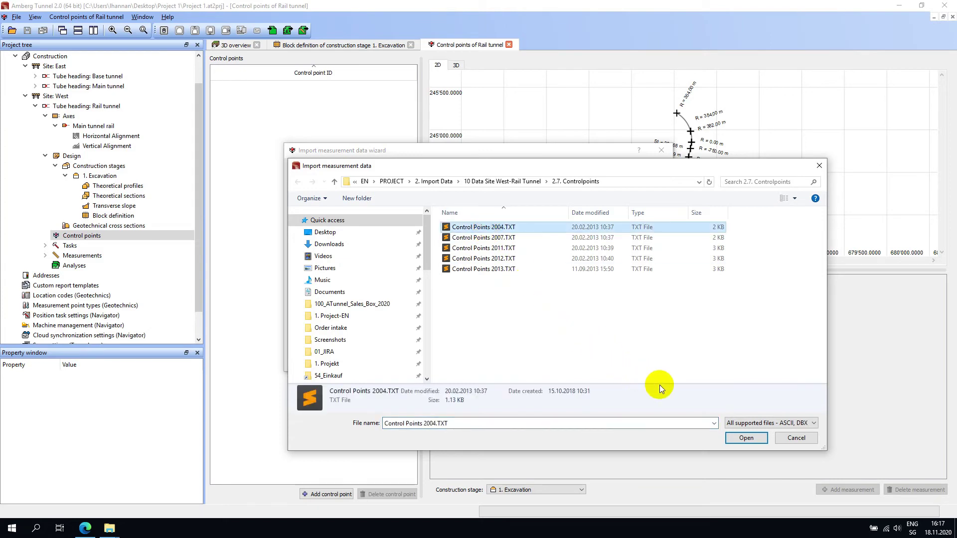
{"action": "left_click", "coordinate": [811, 423]}
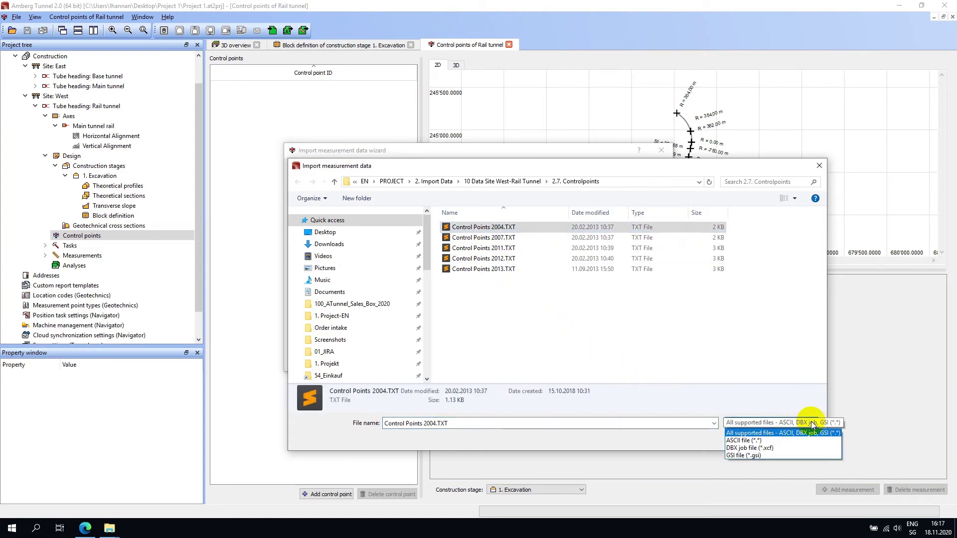
{"action": "left_click", "coordinate": [810, 423]}
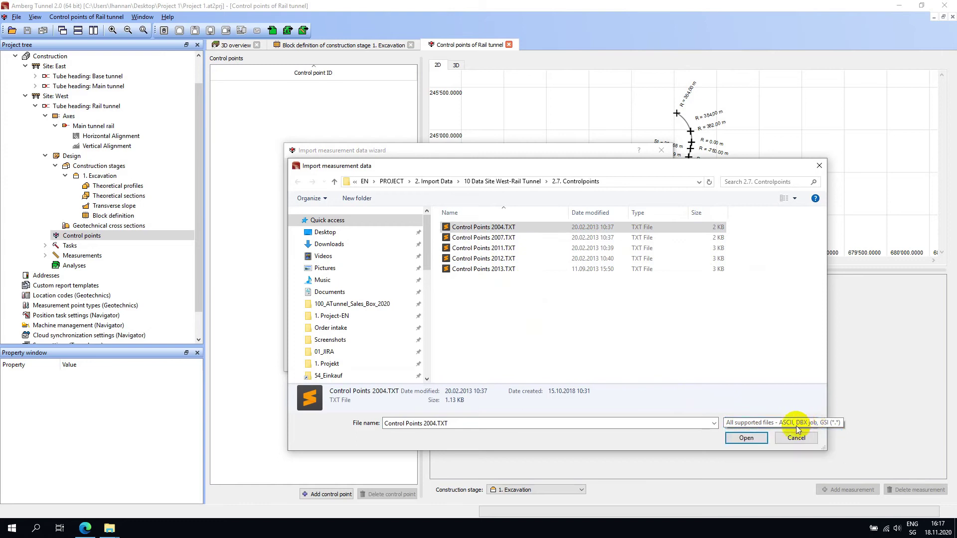
{"action": "left_click", "coordinate": [739, 439]}
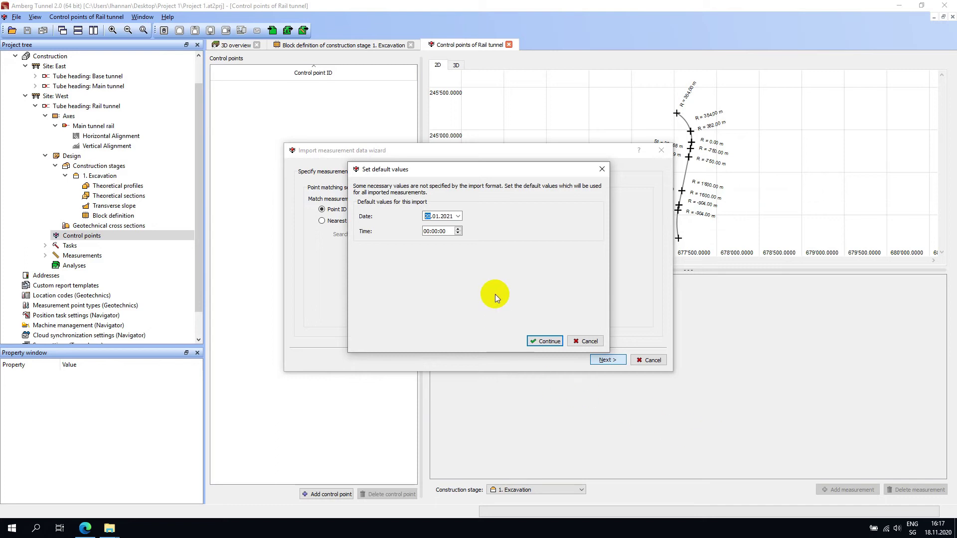
Accept default date/time 00:00:00, tick Create unknown control points and All zero-measurements
{"action": "left_click", "coordinate": [544, 342]}
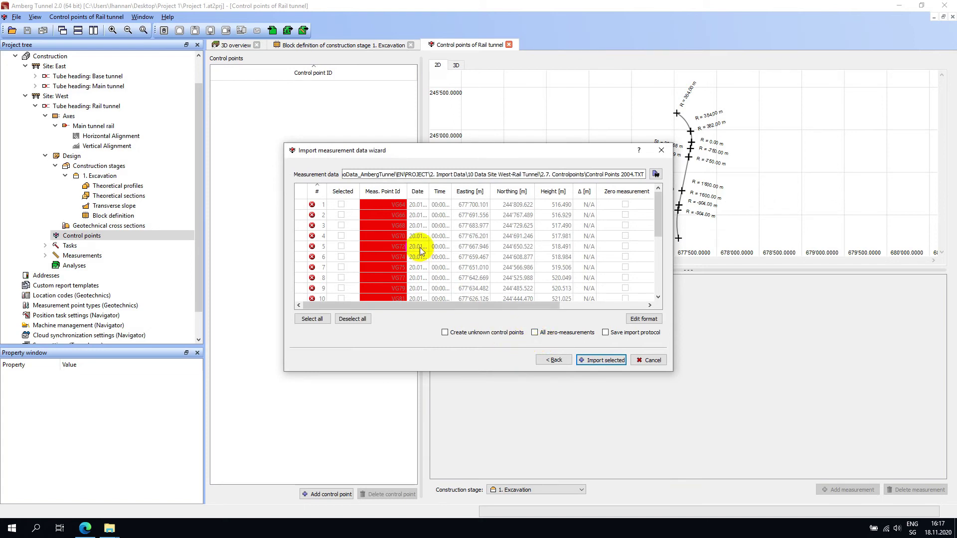
{"action": "left_click", "coordinate": [396, 237]}
{"action": "mouse_move", "coordinate": [403, 240]}
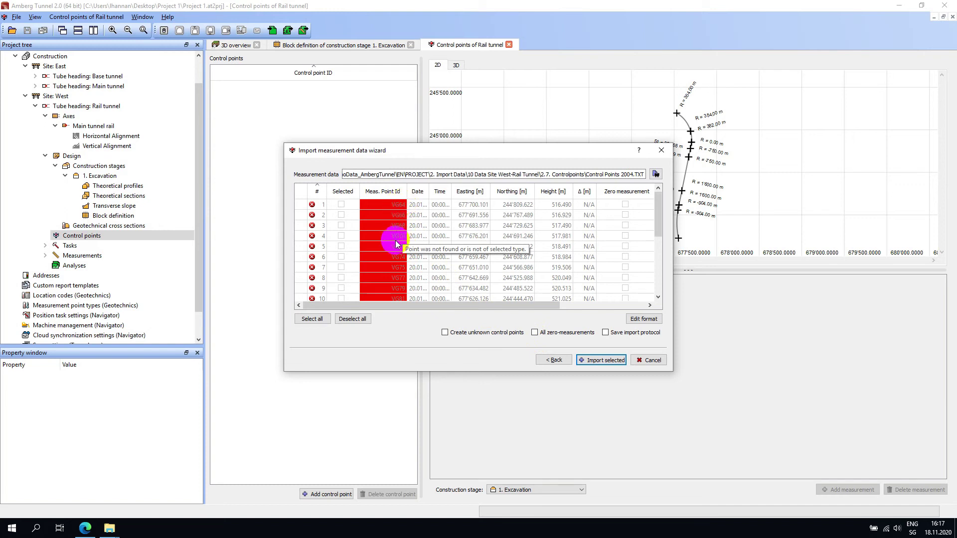
{"action": "left_click", "coordinate": [444, 333]}
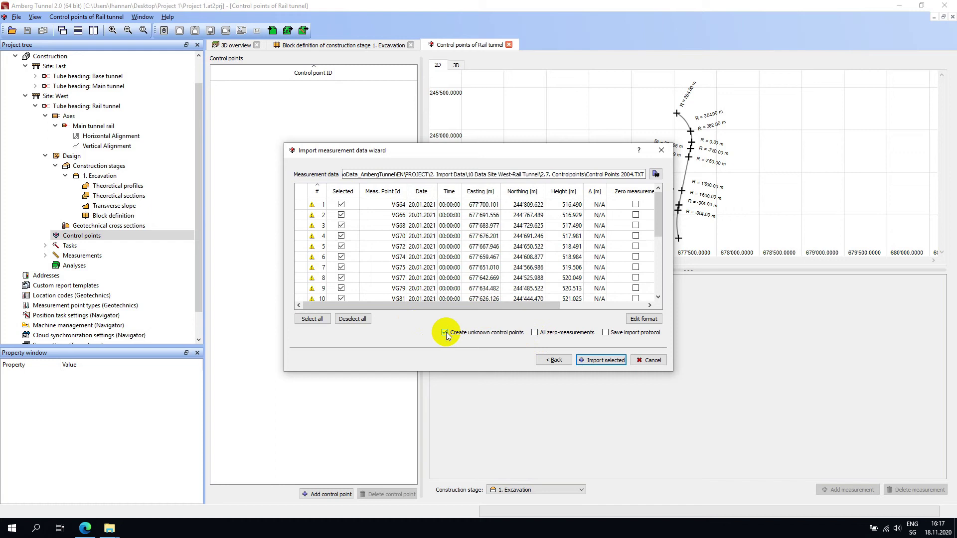
{"action": "left_click", "coordinate": [535, 333]}
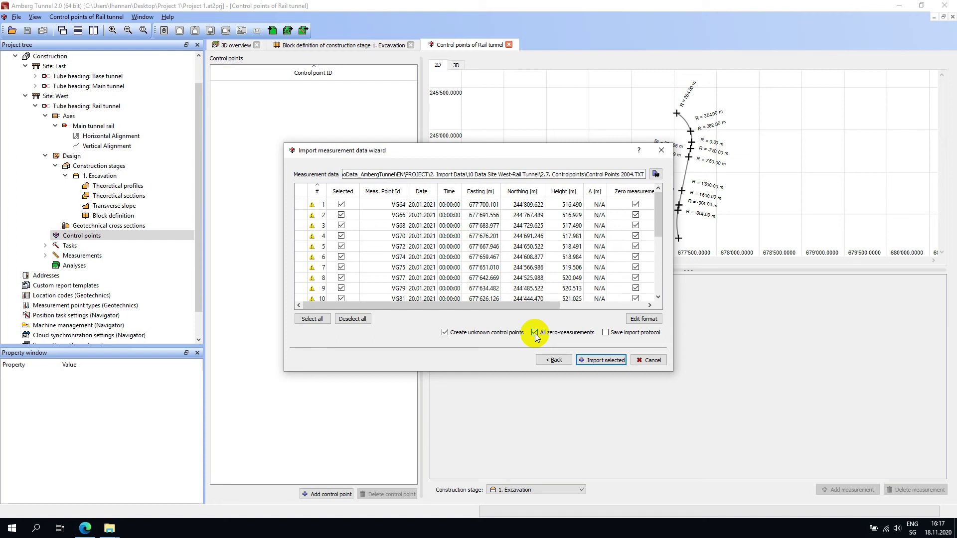
Import the selected measurements and review points VG70 through VG79 in the list
{"action": "left_click", "coordinate": [593, 361]}
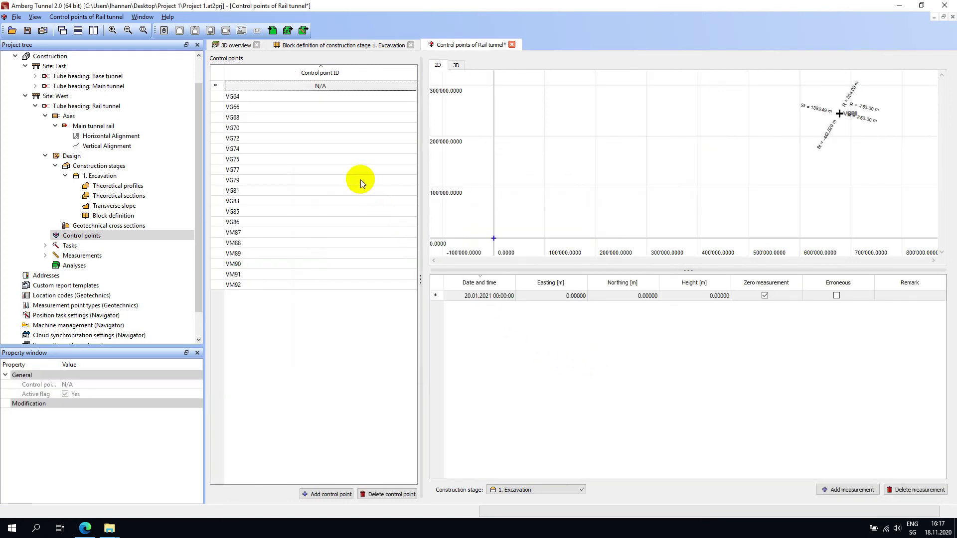
{"action": "left_click", "coordinate": [298, 130]}
{"action": "left_click", "coordinate": [300, 140]}
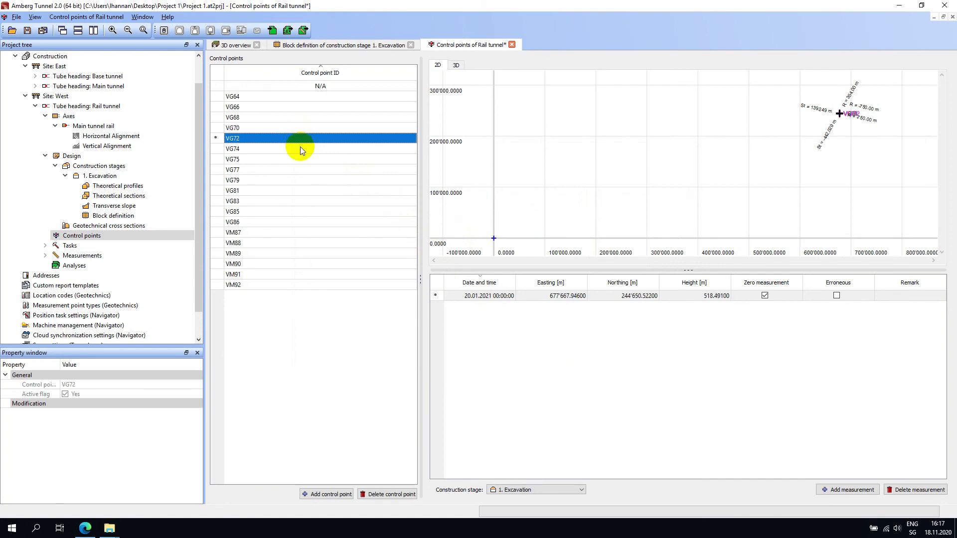
{"action": "left_click", "coordinate": [300, 149]}
{"action": "left_click", "coordinate": [300, 159]}
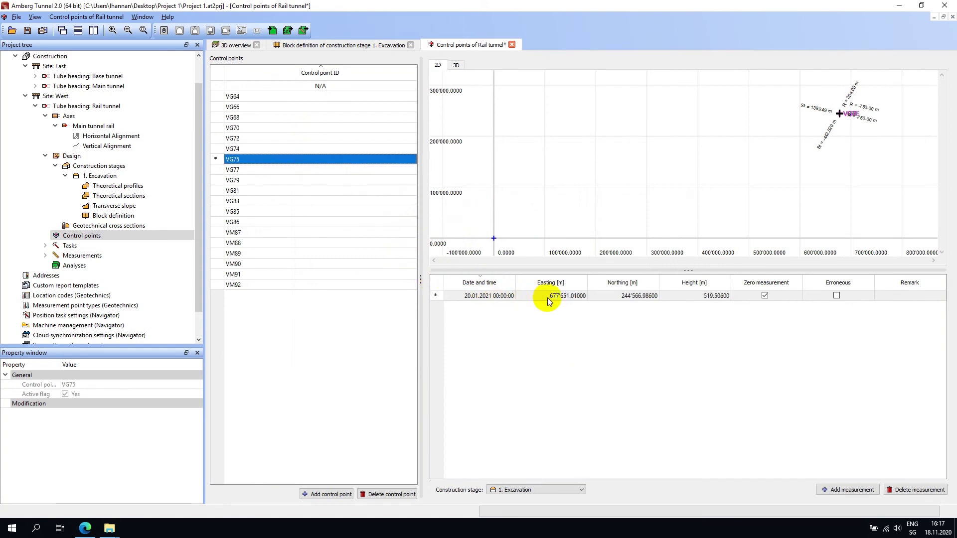
{"action": "left_click", "coordinate": [377, 171]}
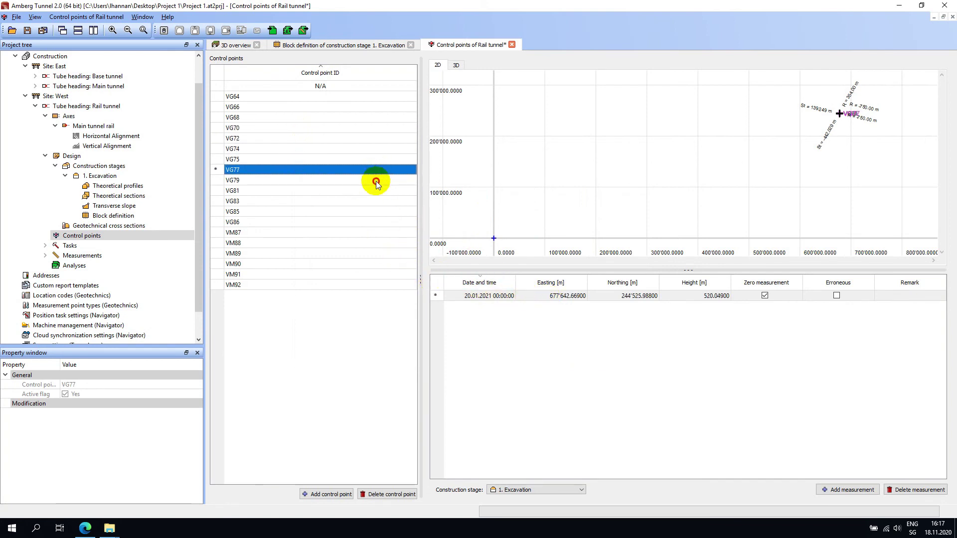
{"action": "left_click", "coordinate": [376, 182]}
Delete the blank N/A control point and confirm with Yes
{"action": "left_click", "coordinate": [321, 88]}
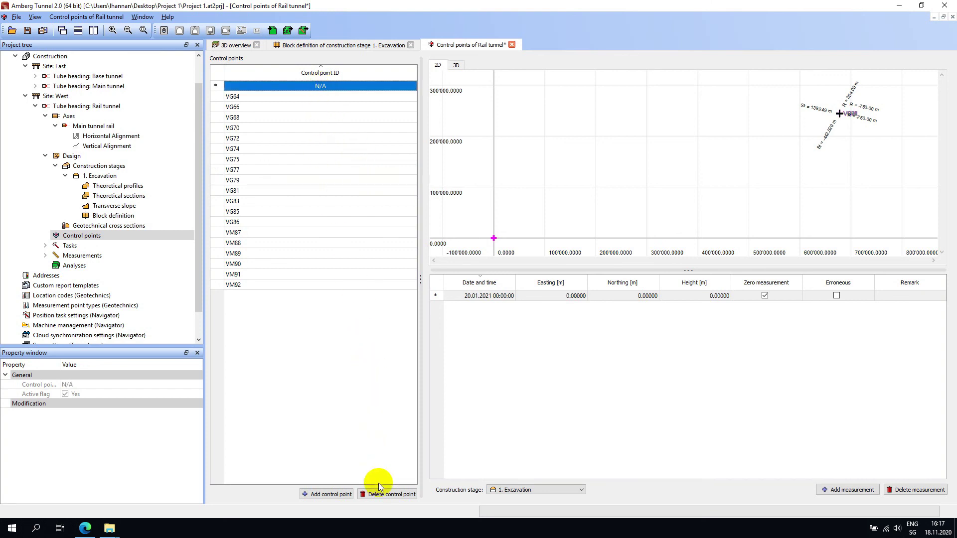
{"action": "left_click", "coordinate": [385, 494]}
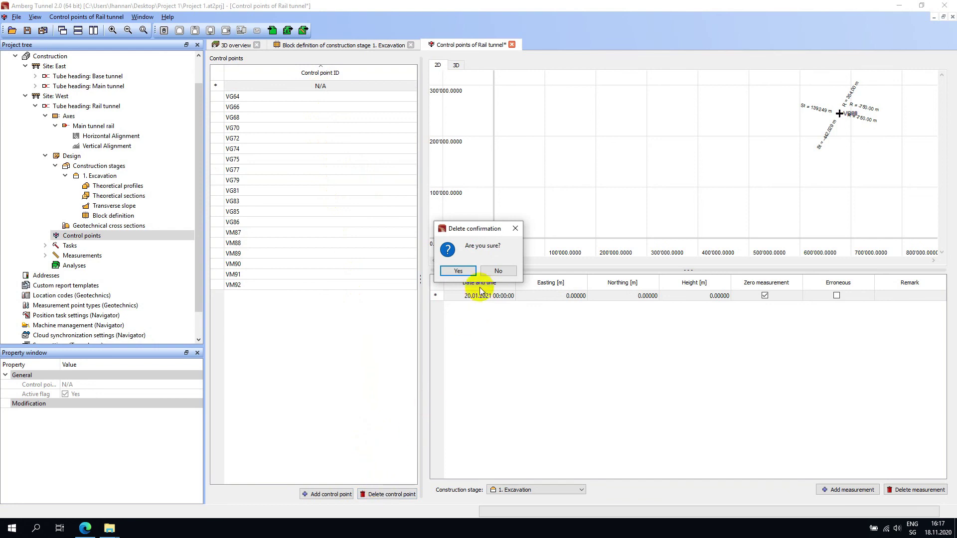
{"action": "left_click", "coordinate": [461, 271]}
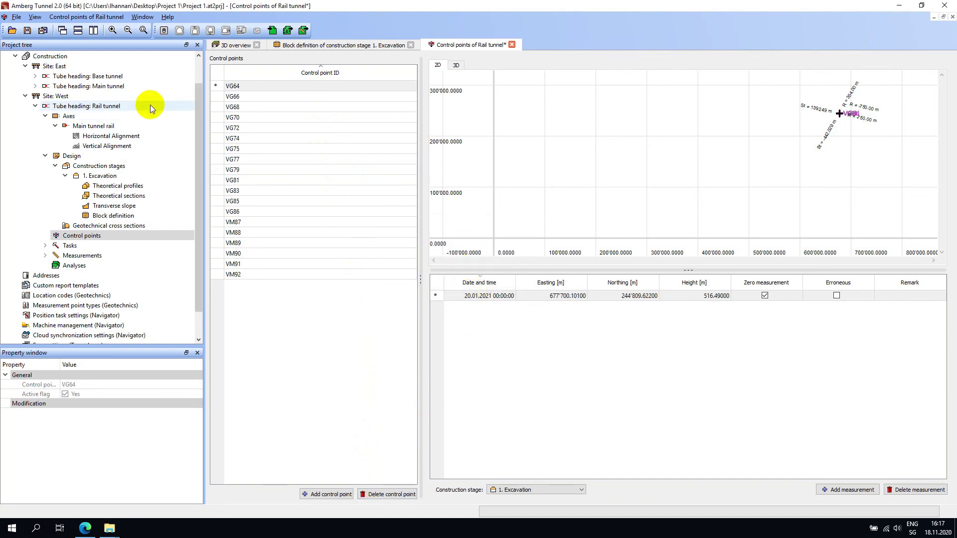
Save the project, fit the 2D map to all control points, and briefly check the 3D view
{"action": "left_click", "coordinate": [43, 31]}
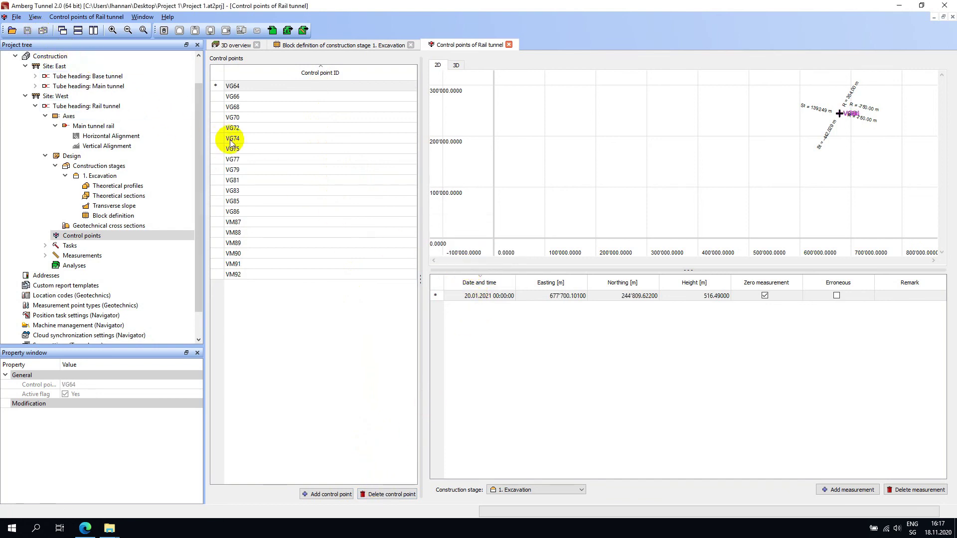
{"action": "left_click", "coordinate": [143, 31]}
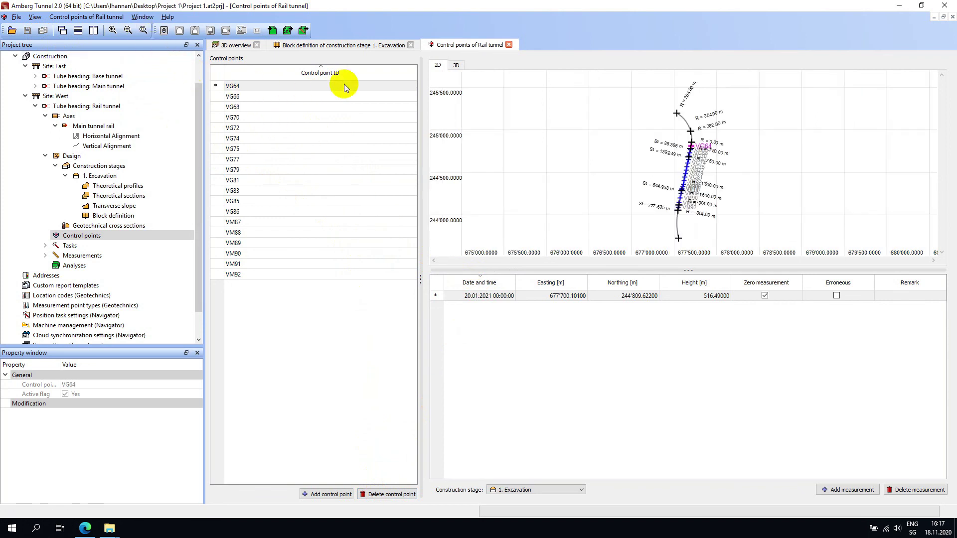
{"action": "left_click", "coordinate": [456, 65]}
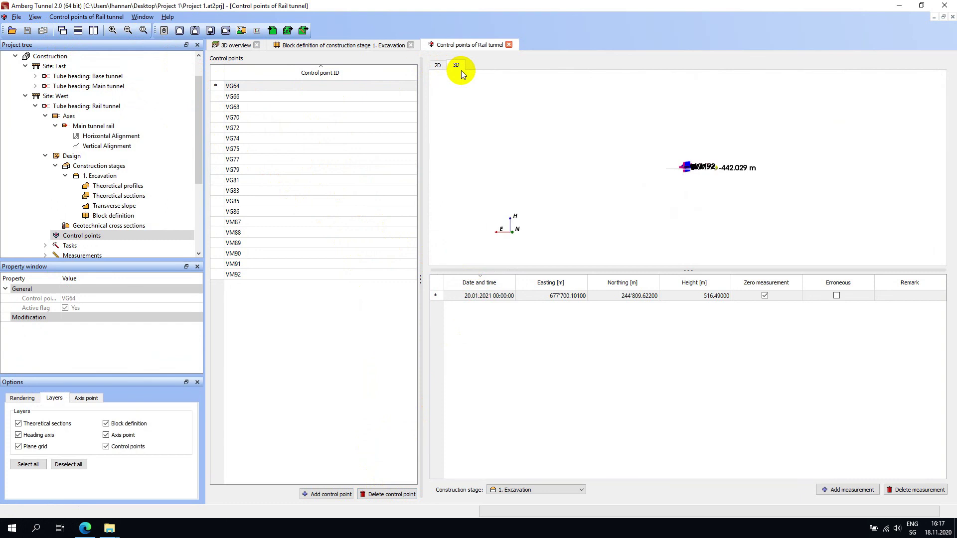
{"action": "left_click_drag", "start_coordinate": [689, 172], "coordinate": [536, 104]}
{"action": "left_click", "coordinate": [437, 65]}
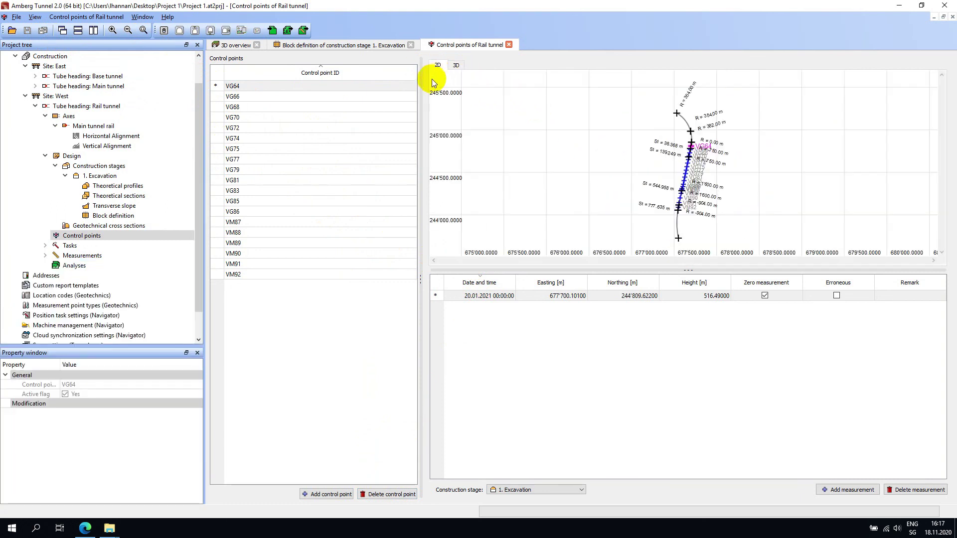